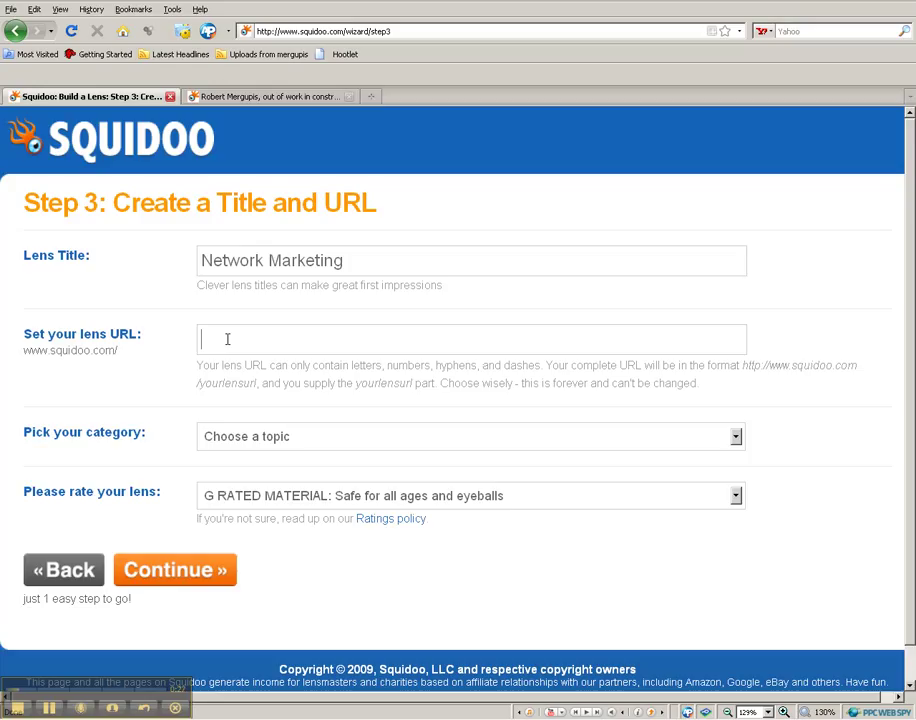
Enter the custom lens URL and open the lens category list
type("workwithrobert")
left_click(736, 440)
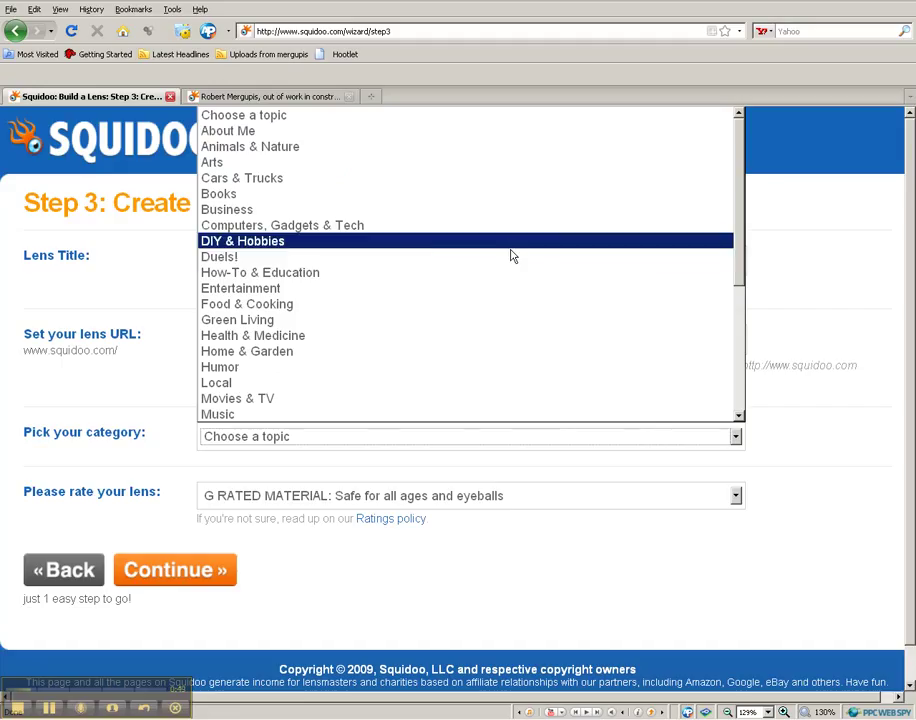
Choose Business as the lens category and submit the title, URL and category step
scroll(511, 254, "down", 3)
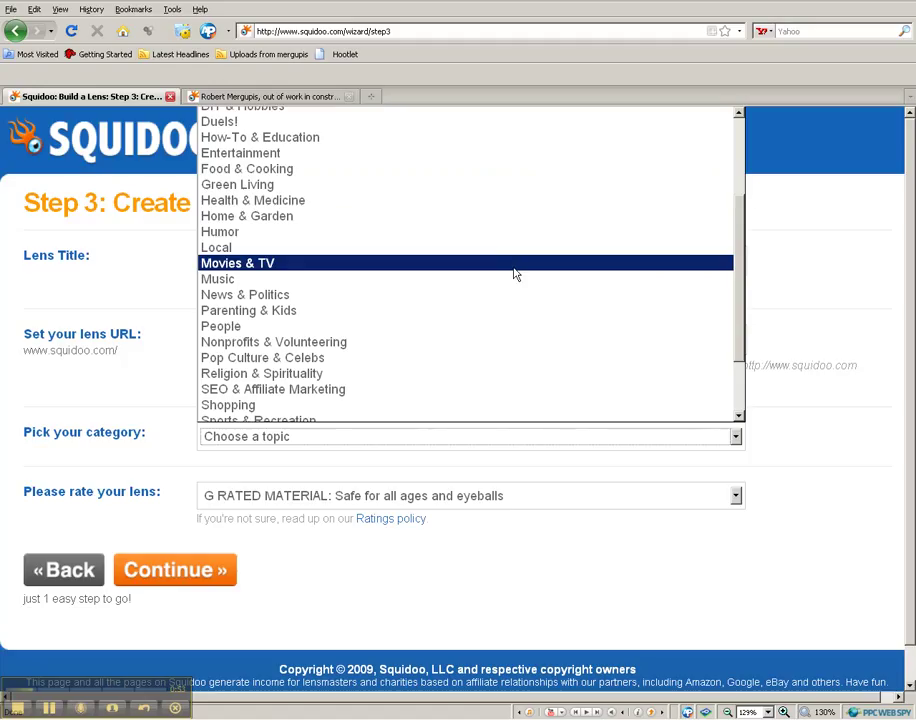
scroll(515, 274, "down", 1)
scroll(515, 276, "down", 1)
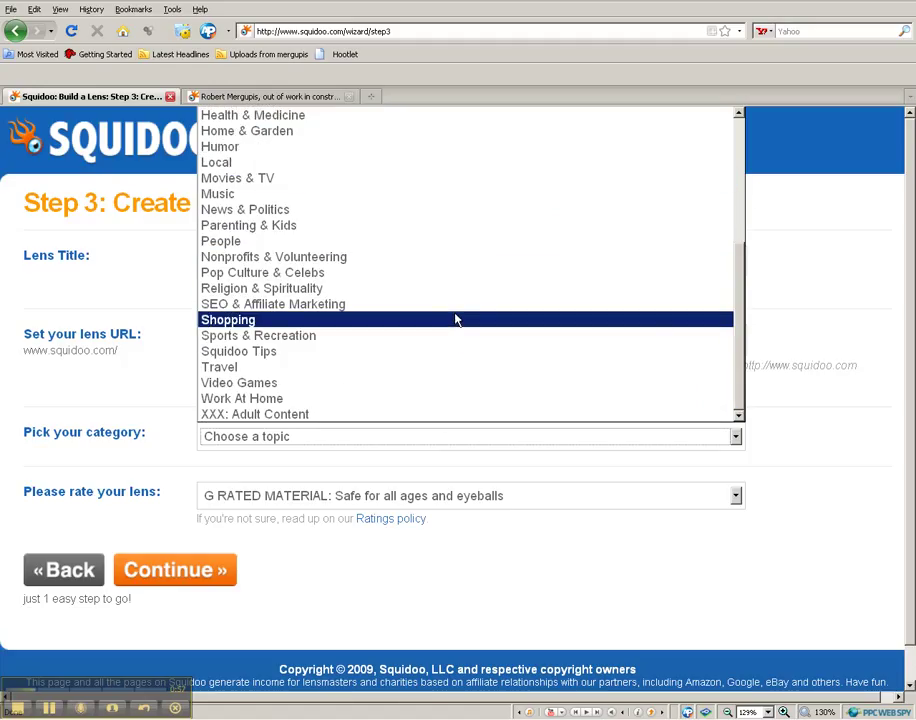
scroll(456, 319, "up", 3)
scroll(455, 319, "up", 1)
scroll(449, 318, "up", 1)
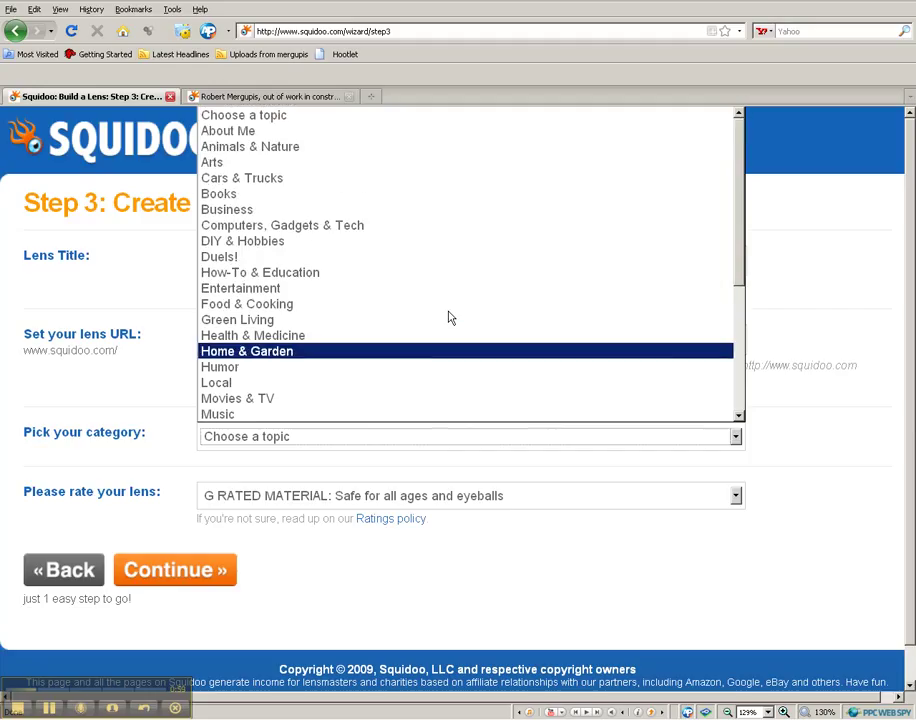
left_click(300, 210)
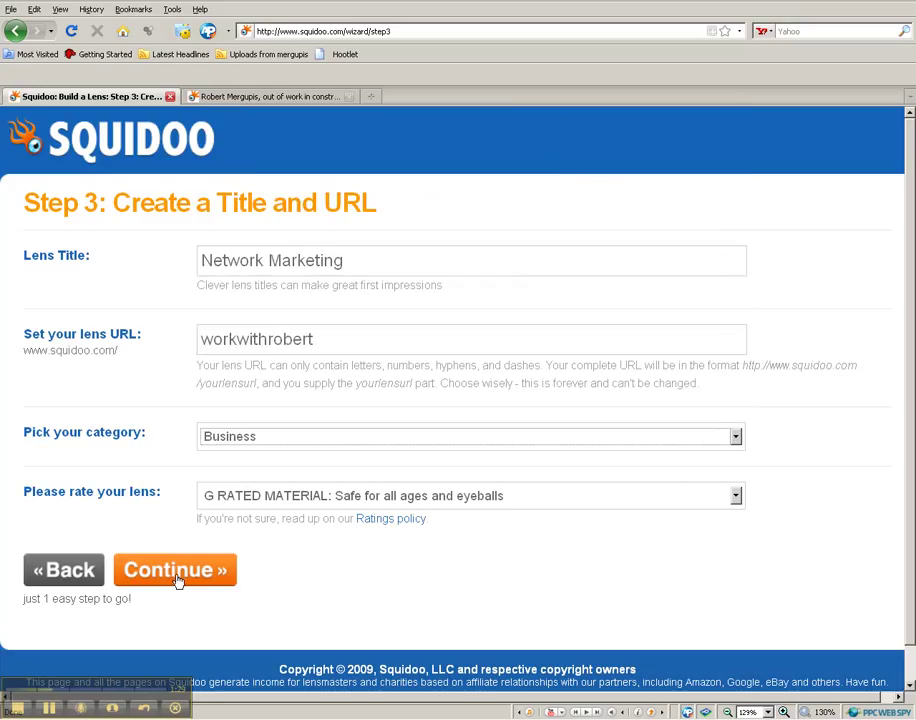
left_click(178, 571)
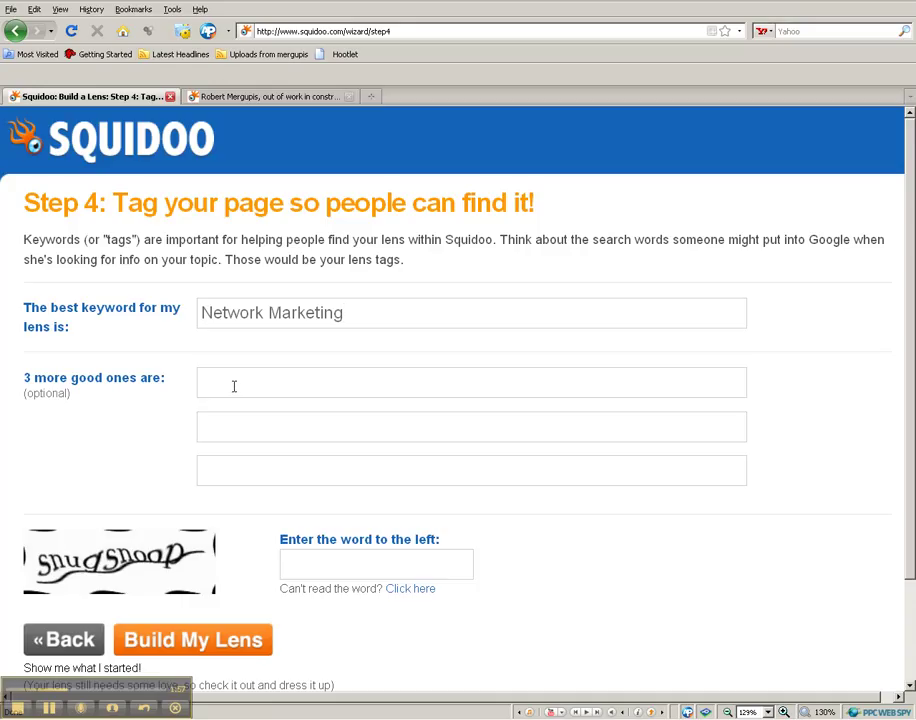
Review the Step 4 keyword fields showing 'Network Marketing' as the best keyword
left_click(896, 697)
scroll(882, 673, "down", 2)
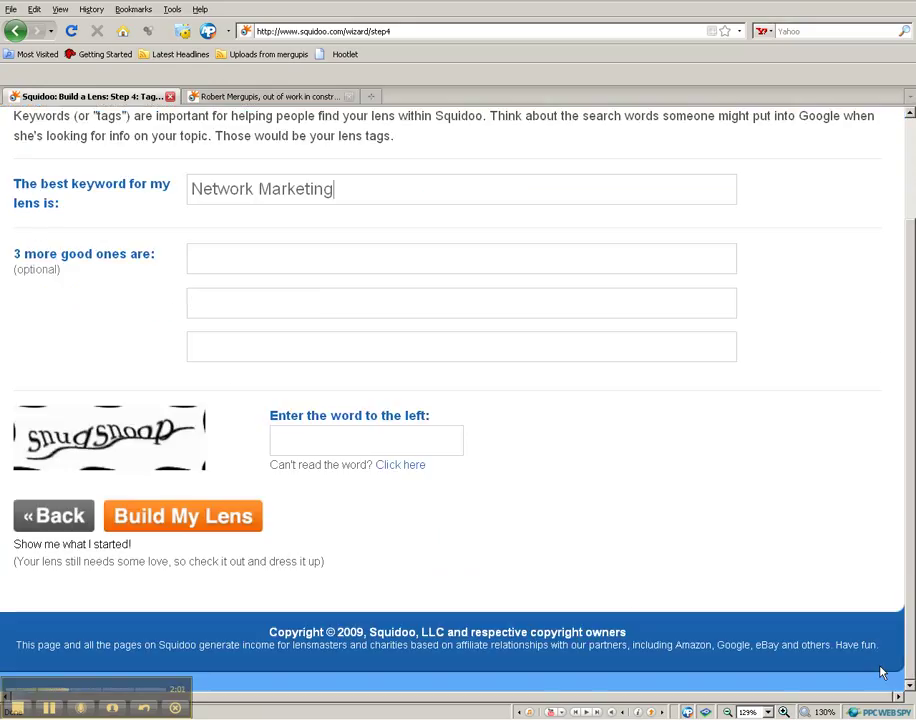
scroll(882, 673, "up", 1)
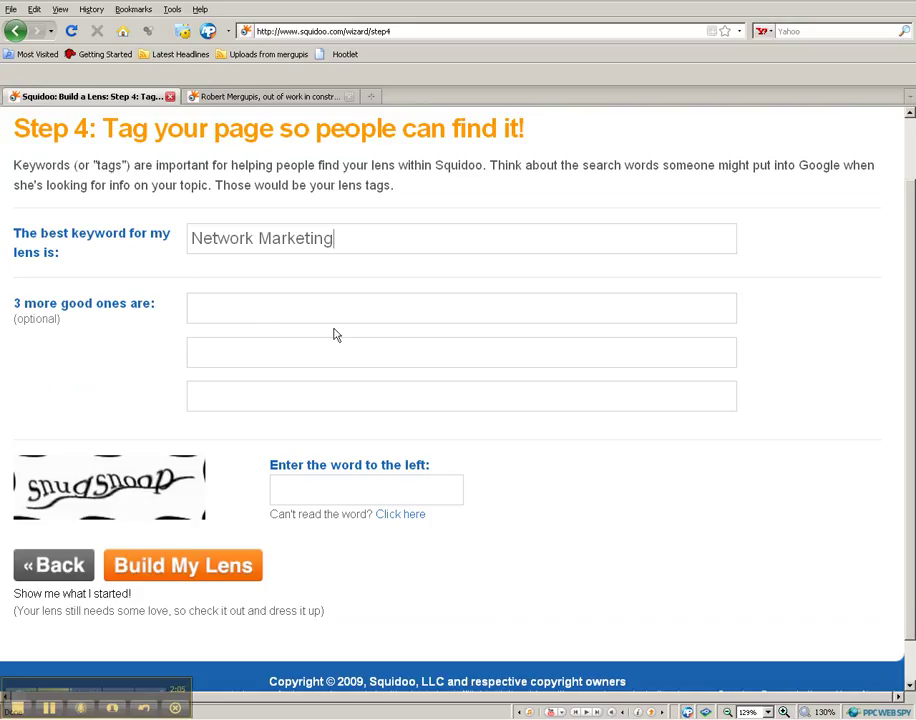
Fill the two optional tags with 'lead generataion' and 'affiliate marketing'
left_click(226, 312)
type("leadgen")
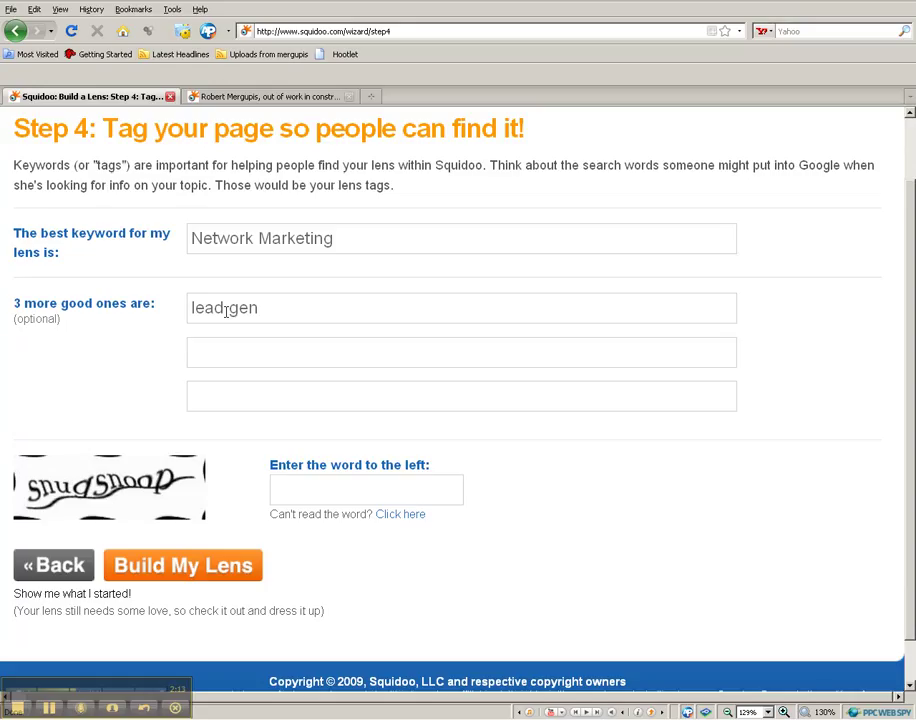
type("erataion")
left_click(226, 310)
left_click(209, 359)
type("a")
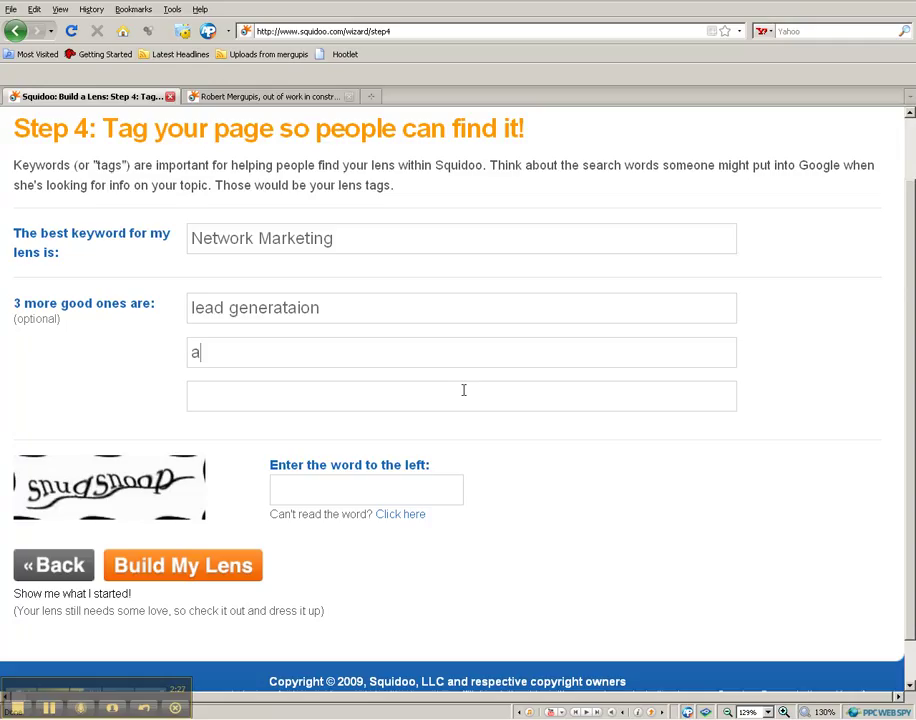
type("ffiliate marke")
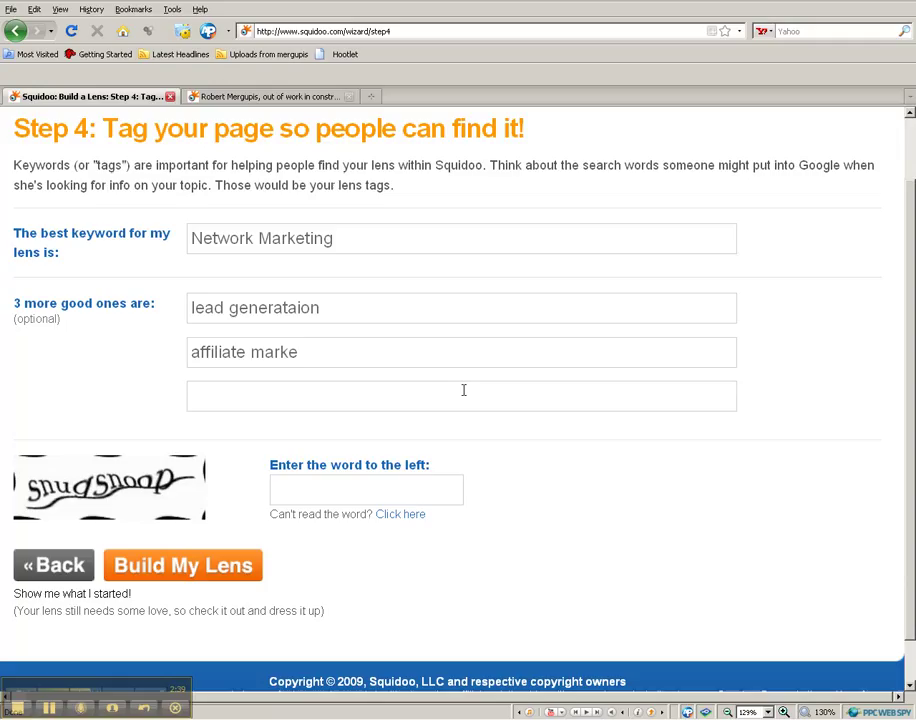
type("ting")
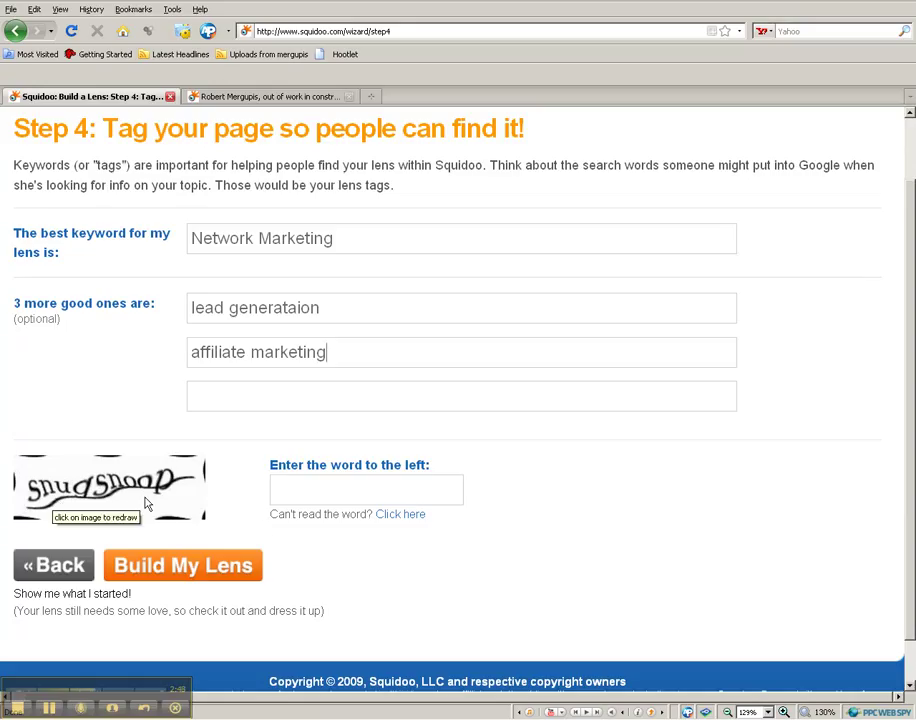
Enter the verification word from the image and build the lens
left_click(313, 496)
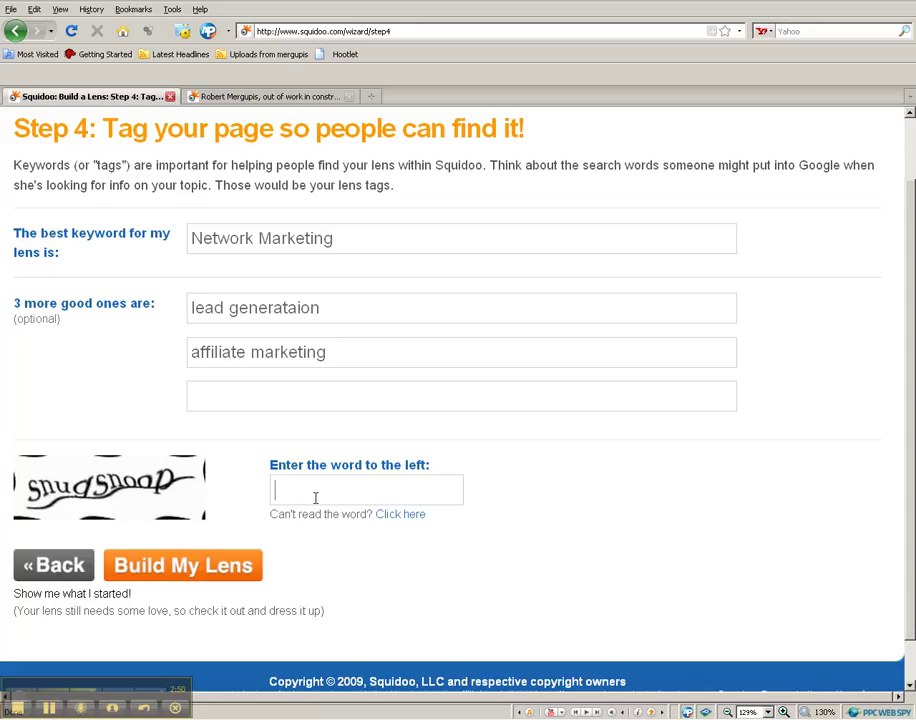
type("s")
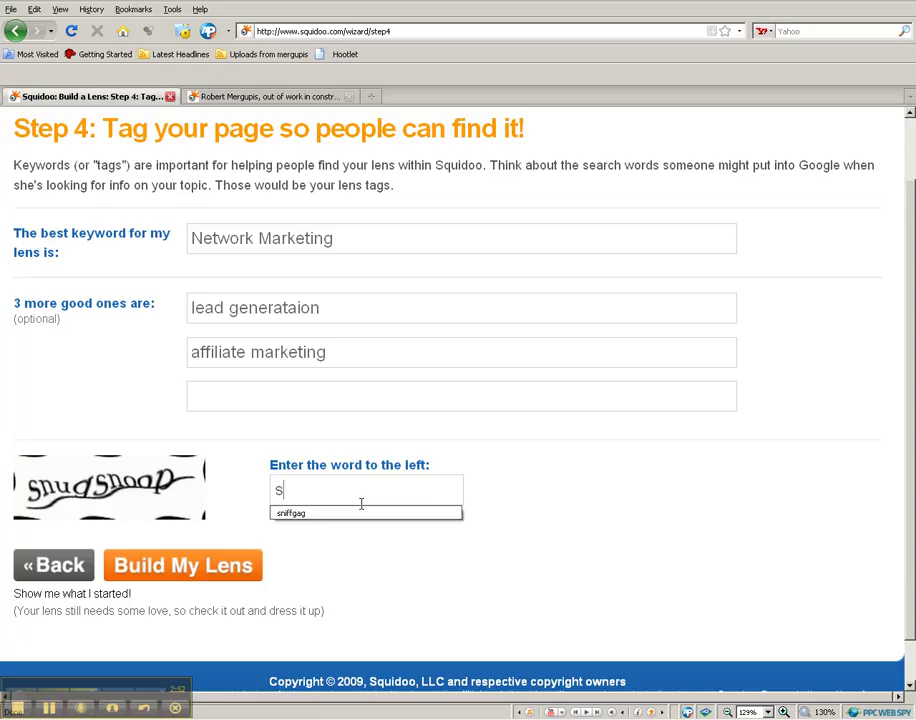
type("nu")
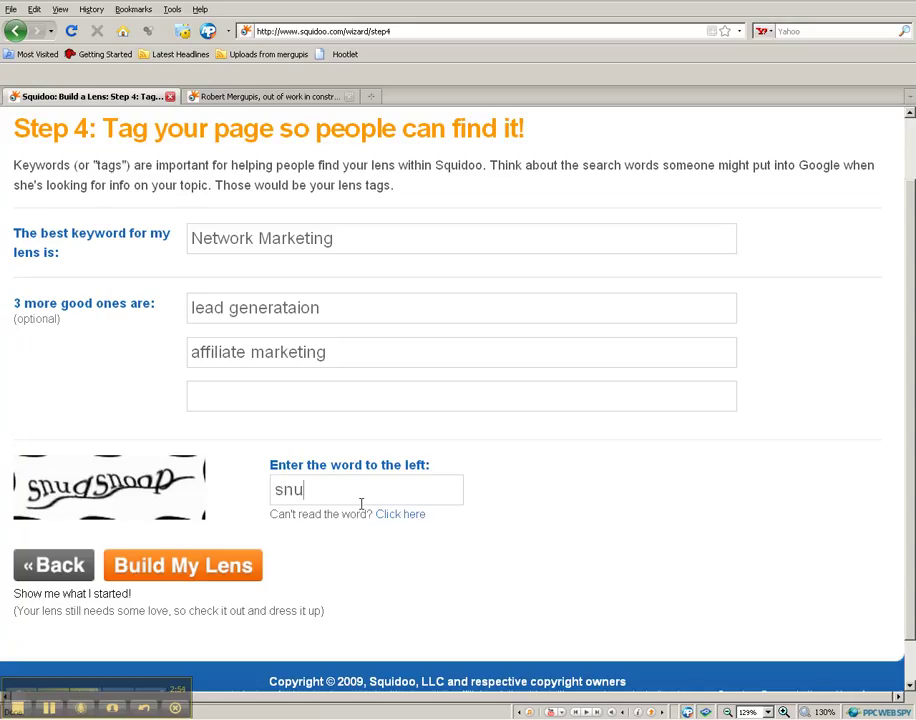
type("gsnoop")
left_click(191, 570)
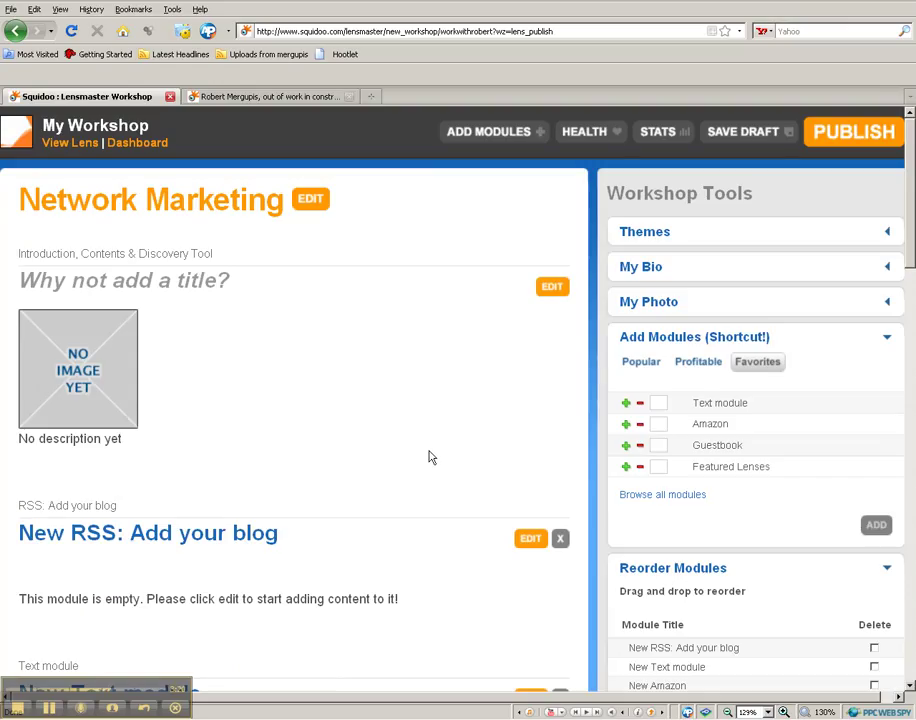
left_click(728, 712)
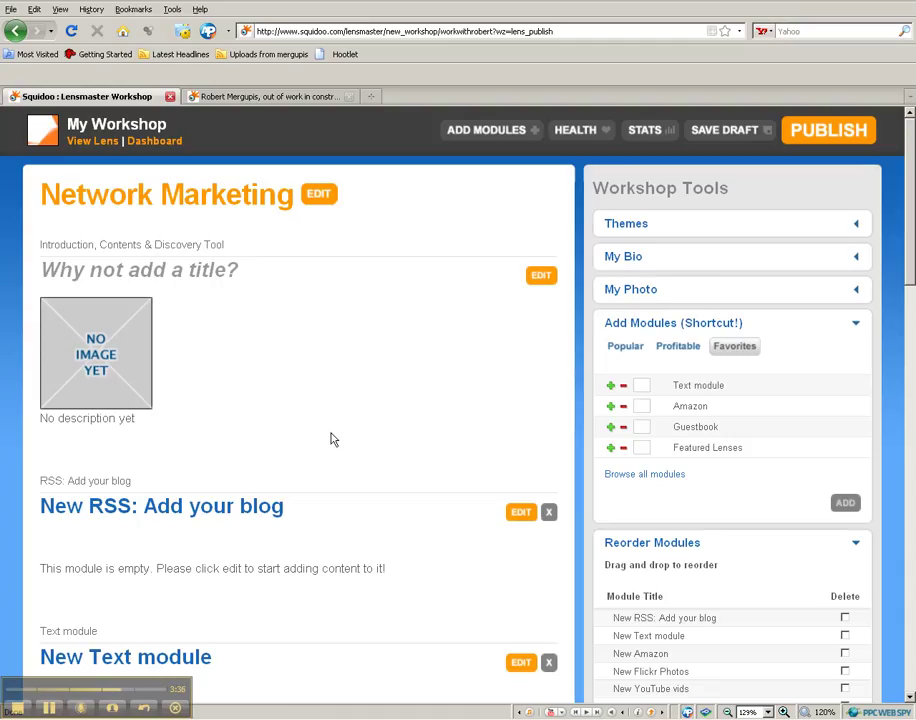
scroll(336, 450, "down", 2)
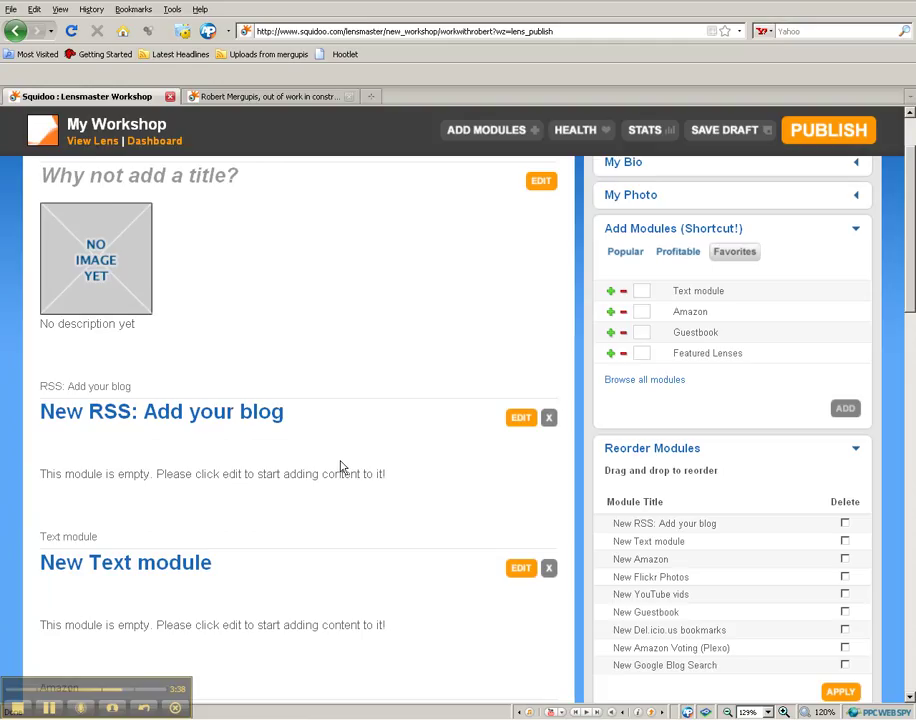
scroll(343, 468, "down", 1)
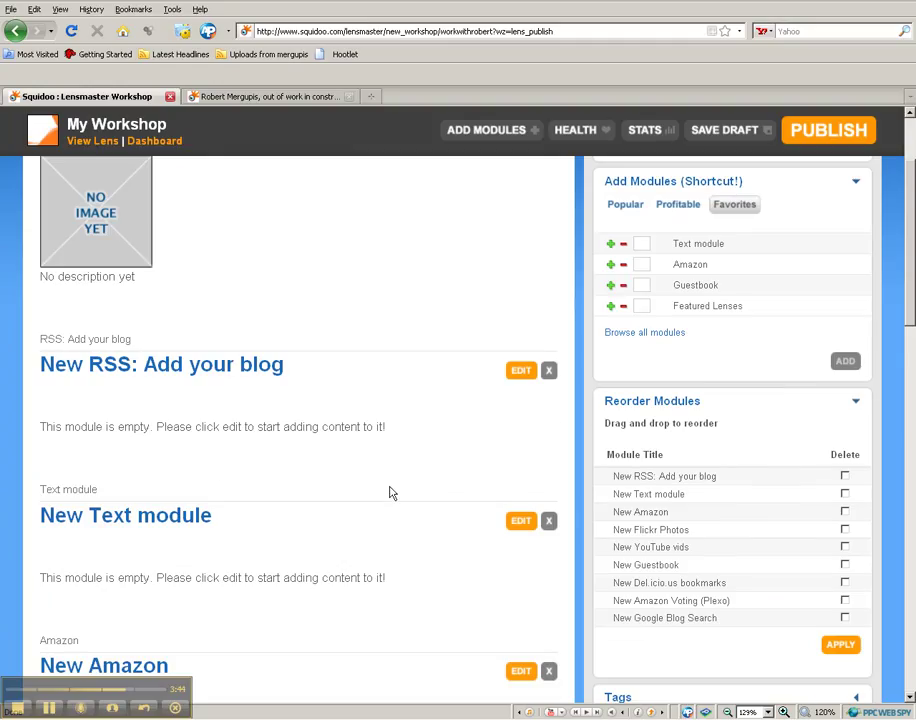
scroll(379, 493, "down", 4)
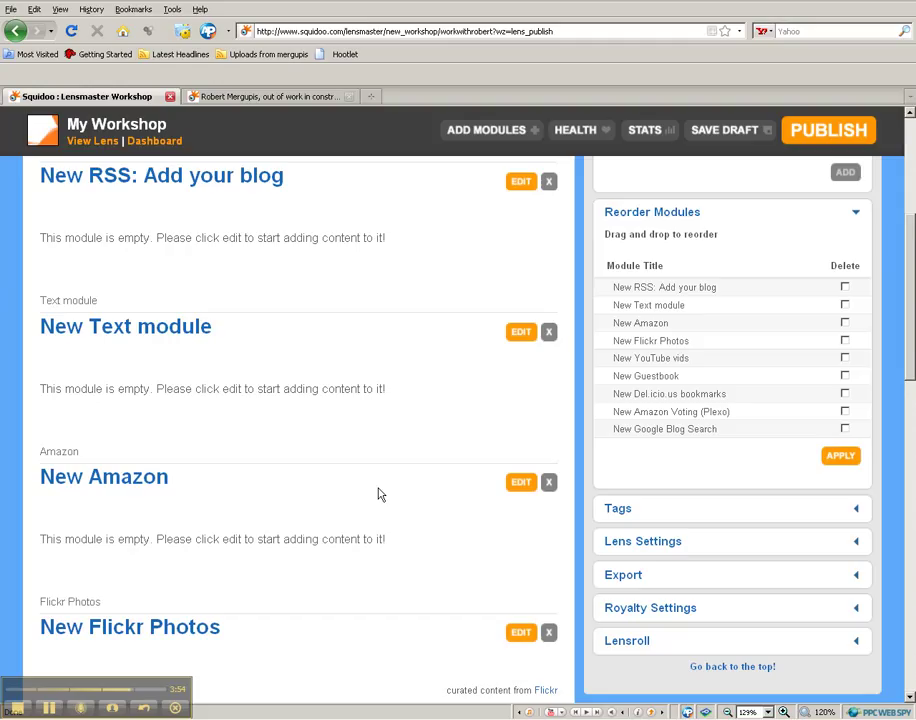
scroll(380, 494, "down", 3)
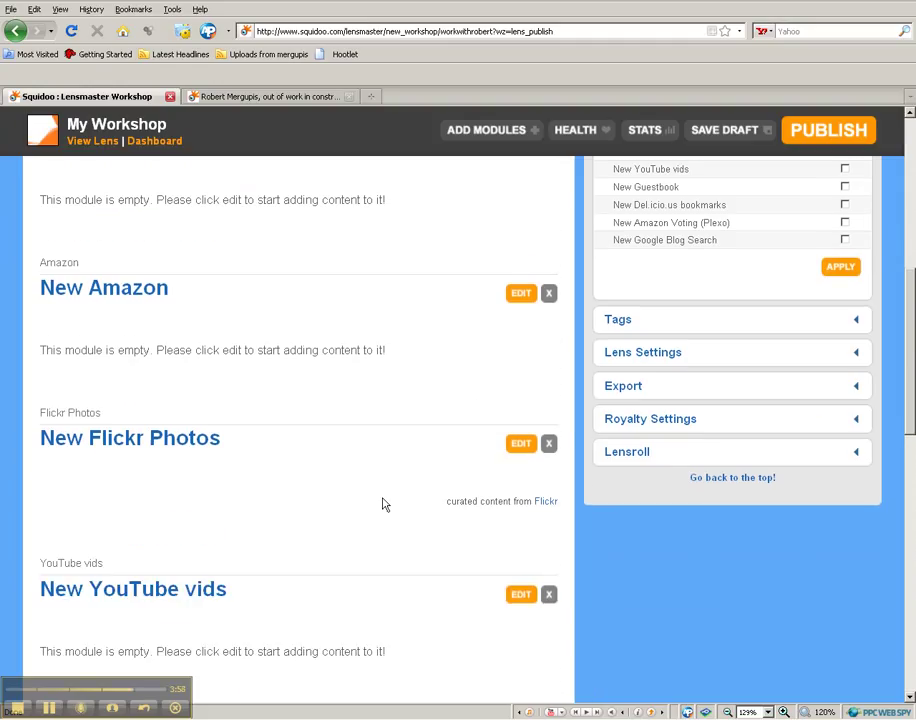
scroll(382, 504, "down", 2)
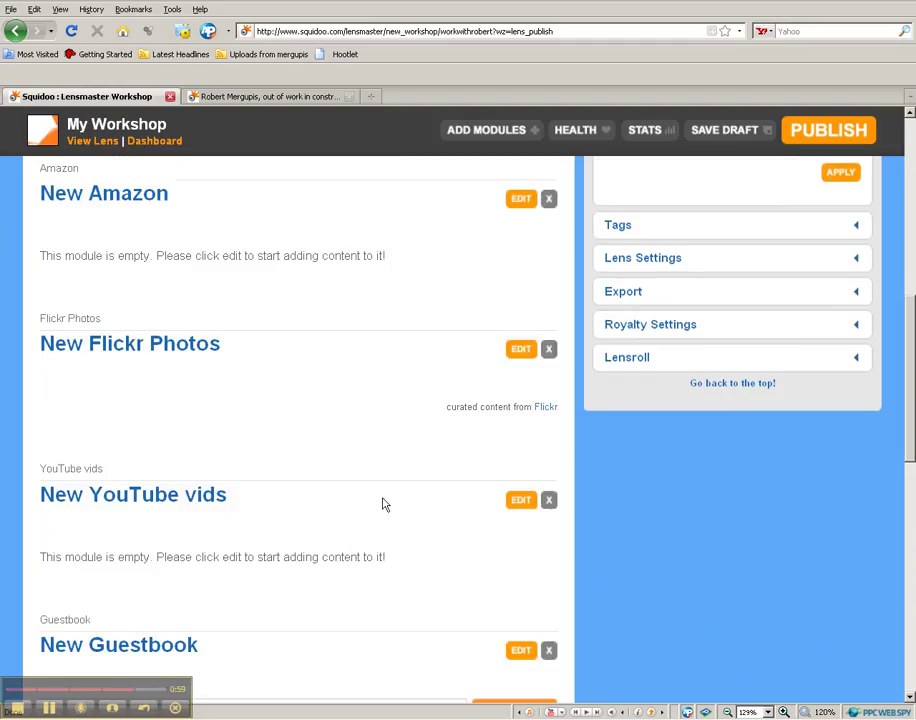
scroll(382, 504, "down", 2)
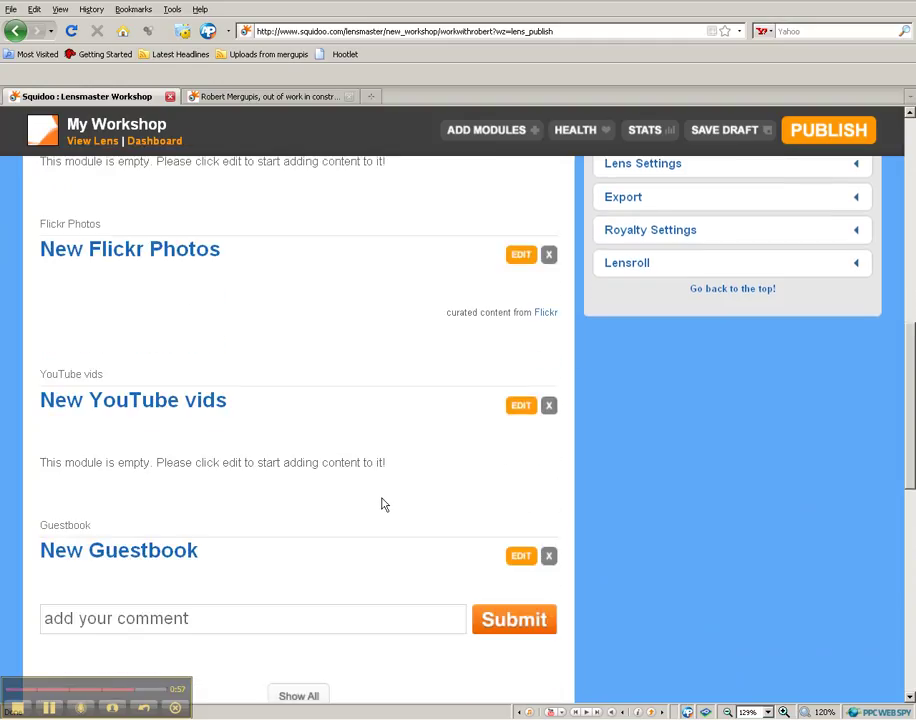
scroll(382, 504, "down", 1)
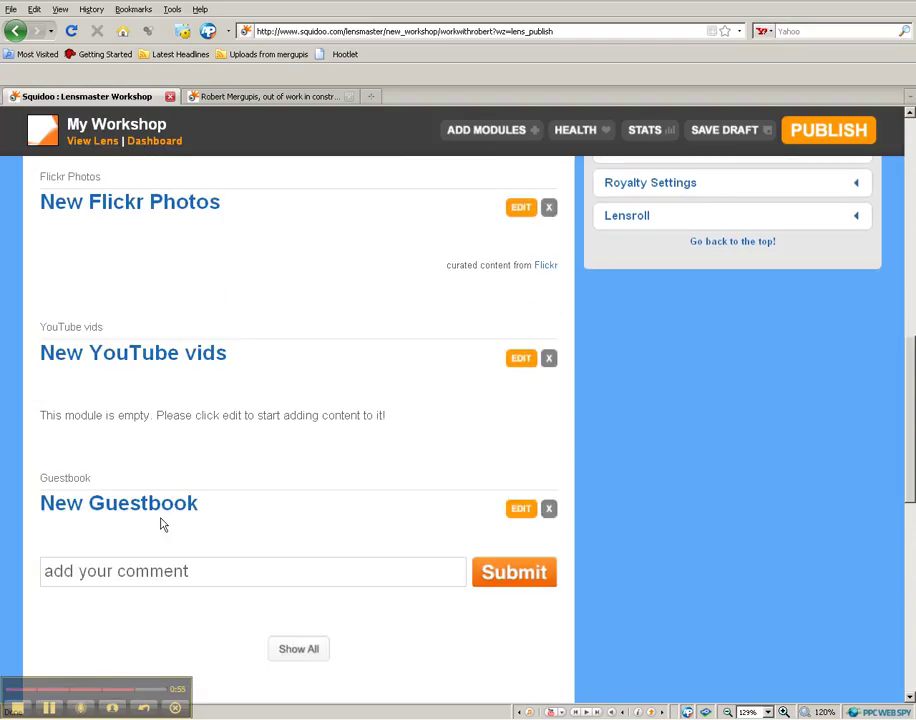
scroll(440, 595, "down", 3)
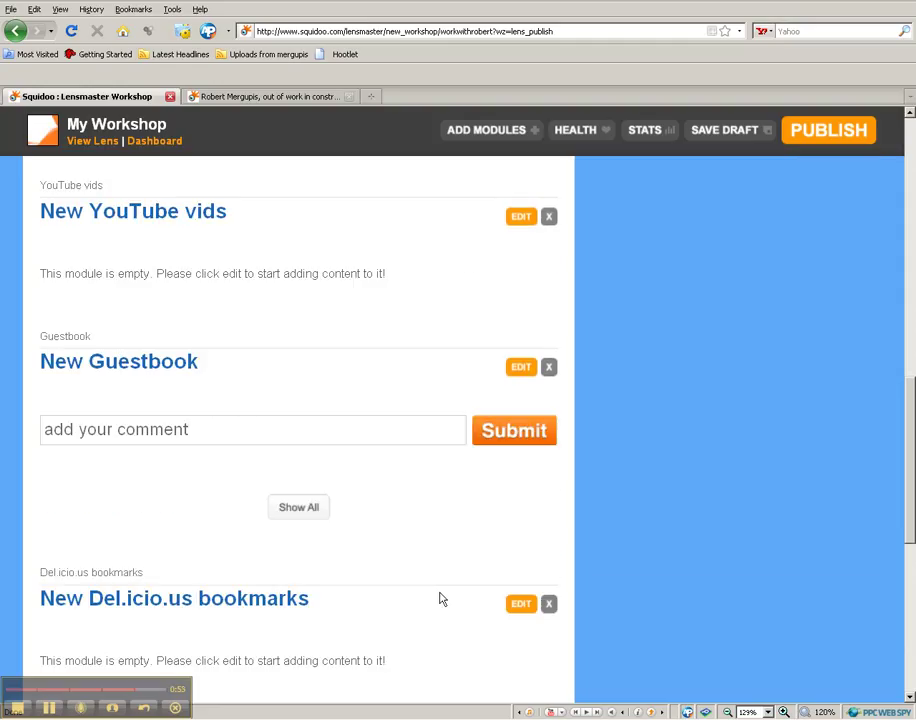
scroll(442, 599, "down", 4)
scroll(440, 600, "up", 2)
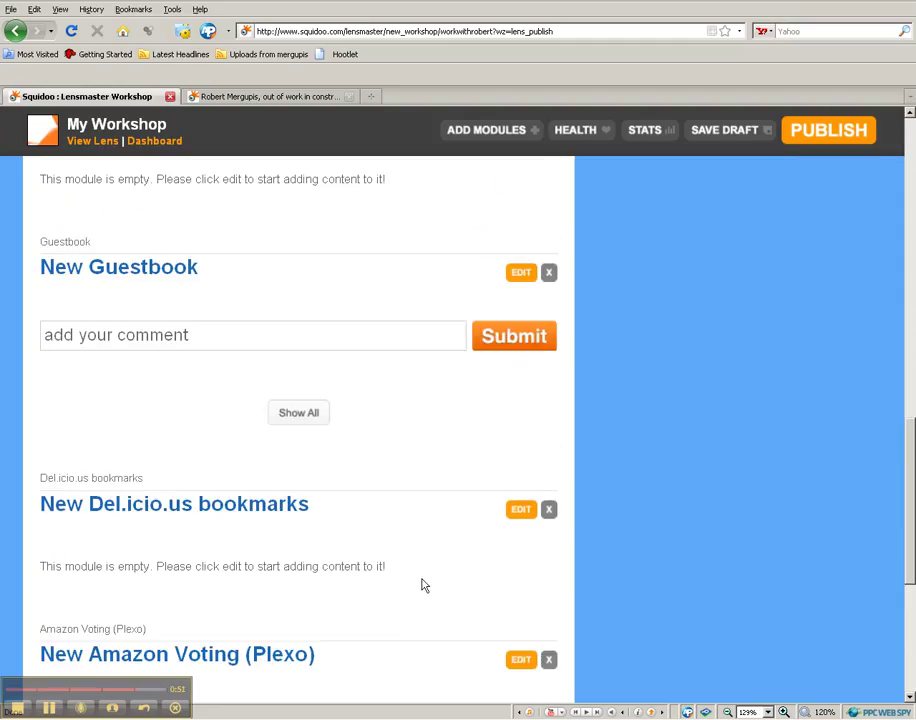
scroll(423, 587, "up", 7)
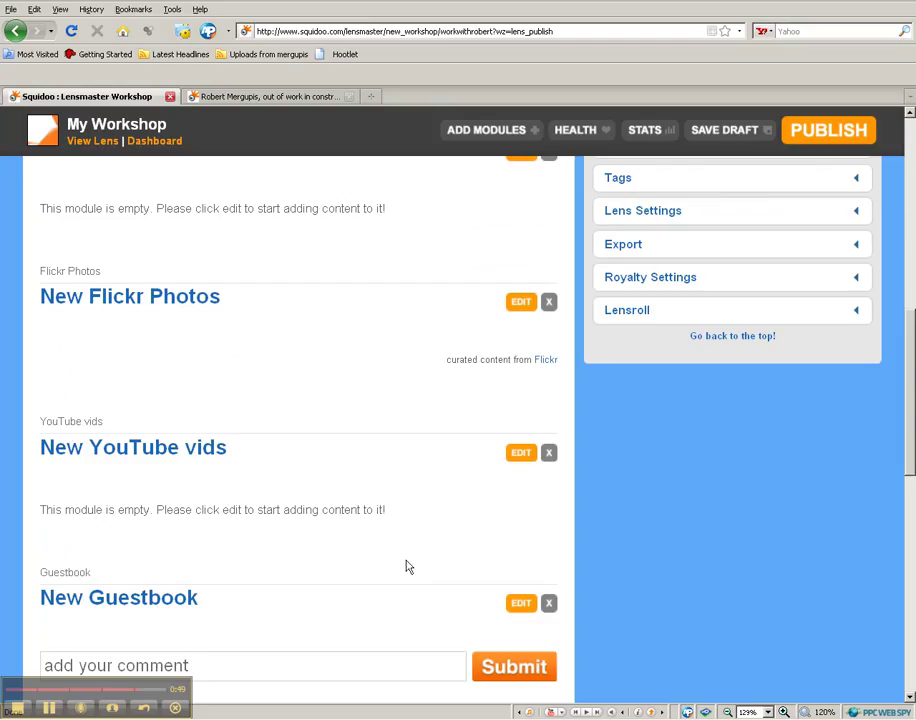
scroll(407, 564, "up", 1)
left_click(158, 141)
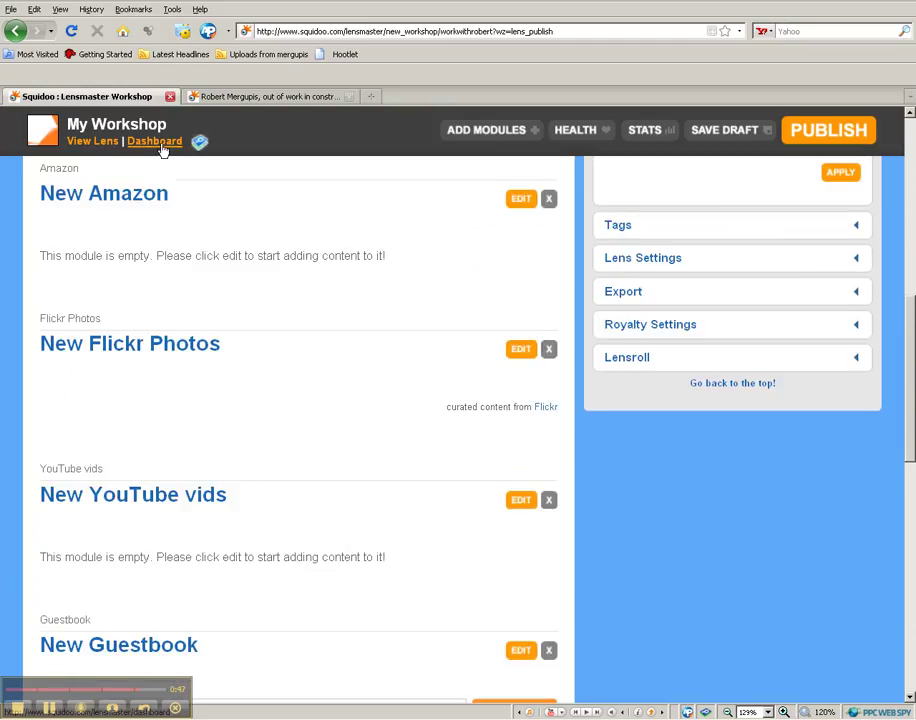
scroll(395, 410, "up", 10)
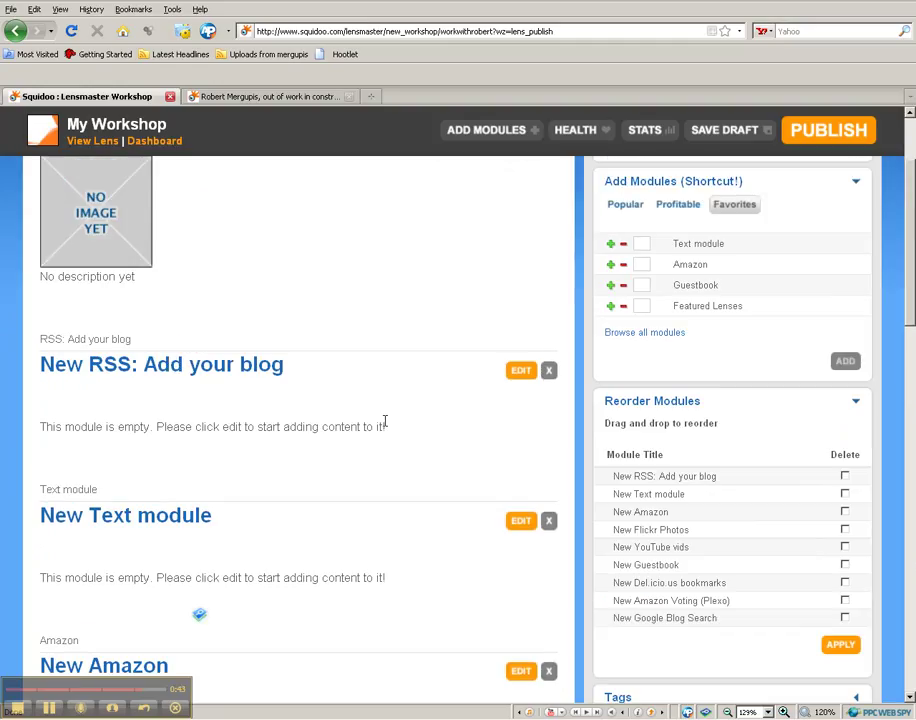
scroll(388, 427, "up", 3)
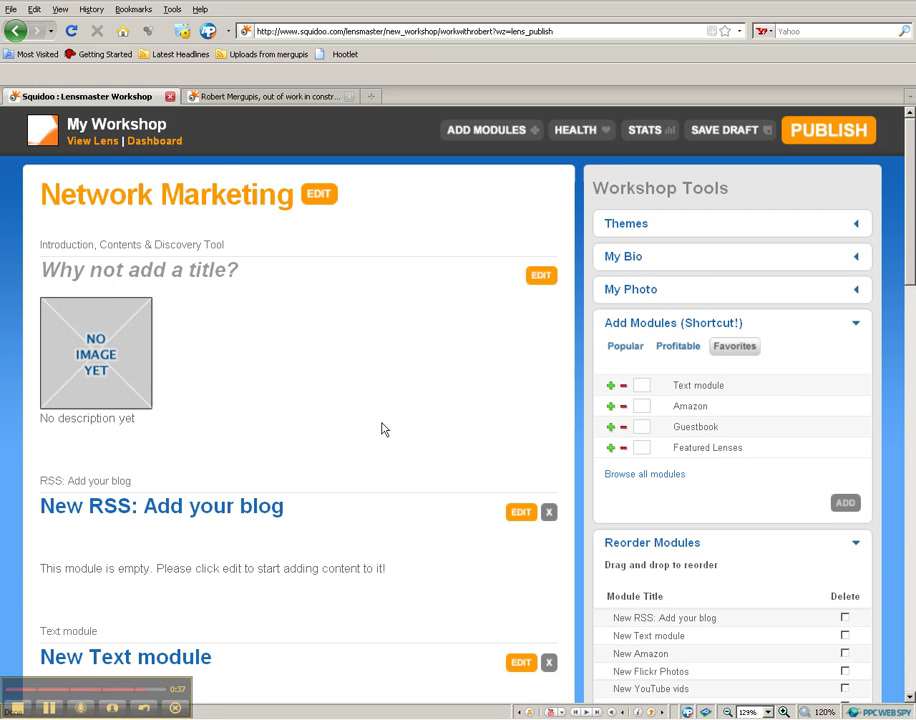
Switch to the other lens tab and view then close the author's full profile
left_click(262, 97)
right_click(263, 98)
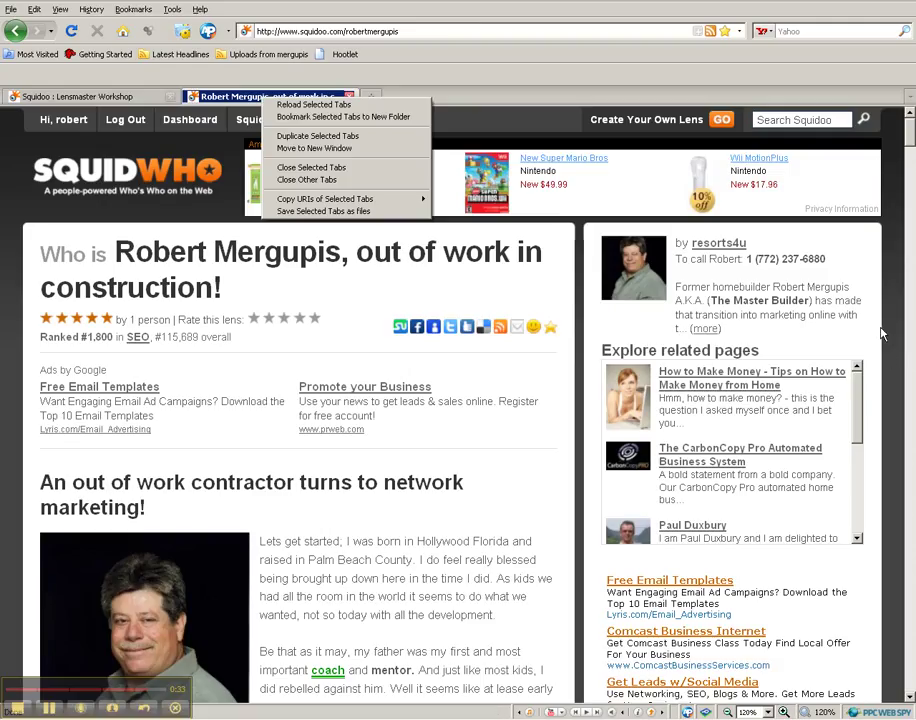
left_click(523, 476)
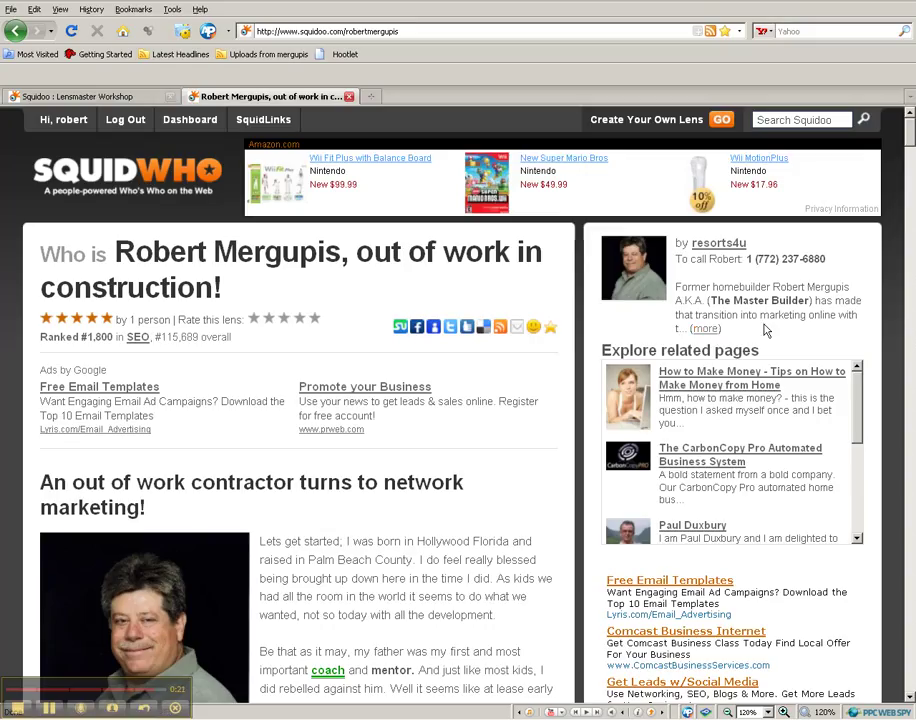
left_click(711, 334)
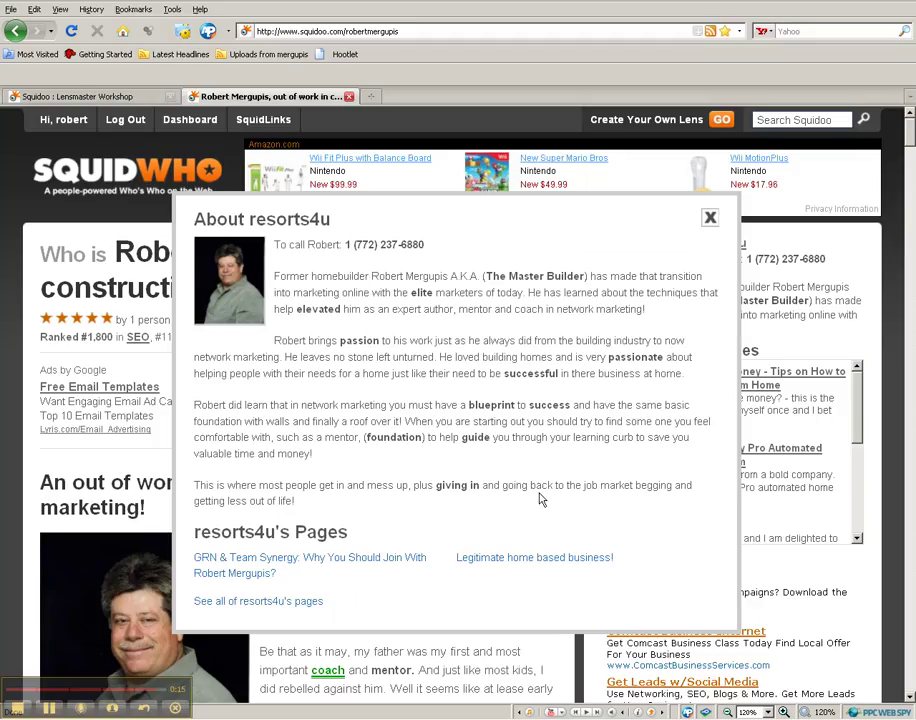
left_click(710, 217)
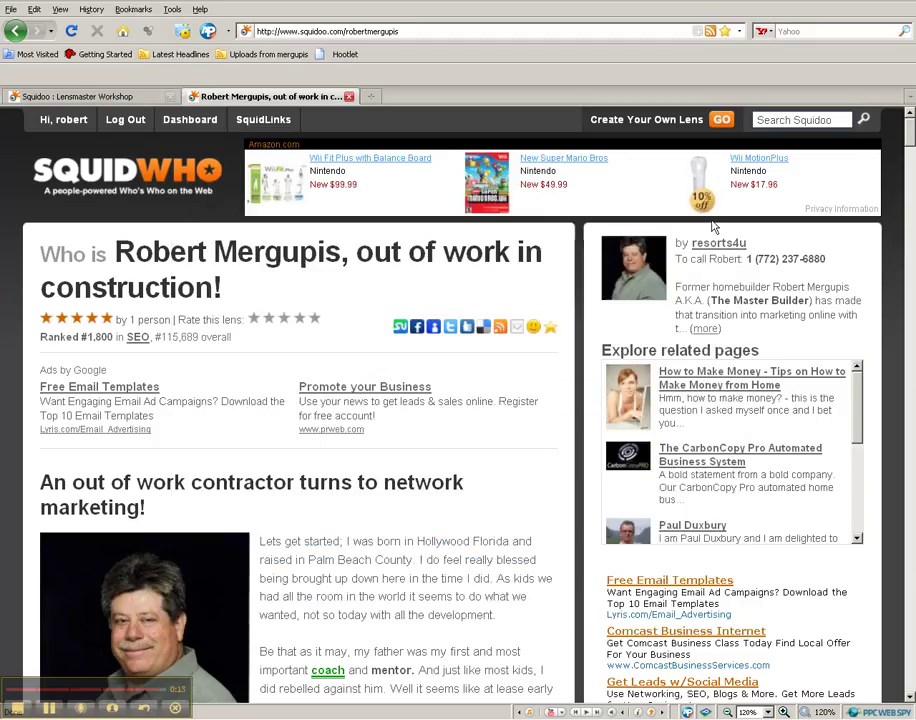
Scroll down through the out-of-work contractor's network marketing lens article
scroll(423, 536, "down", 2)
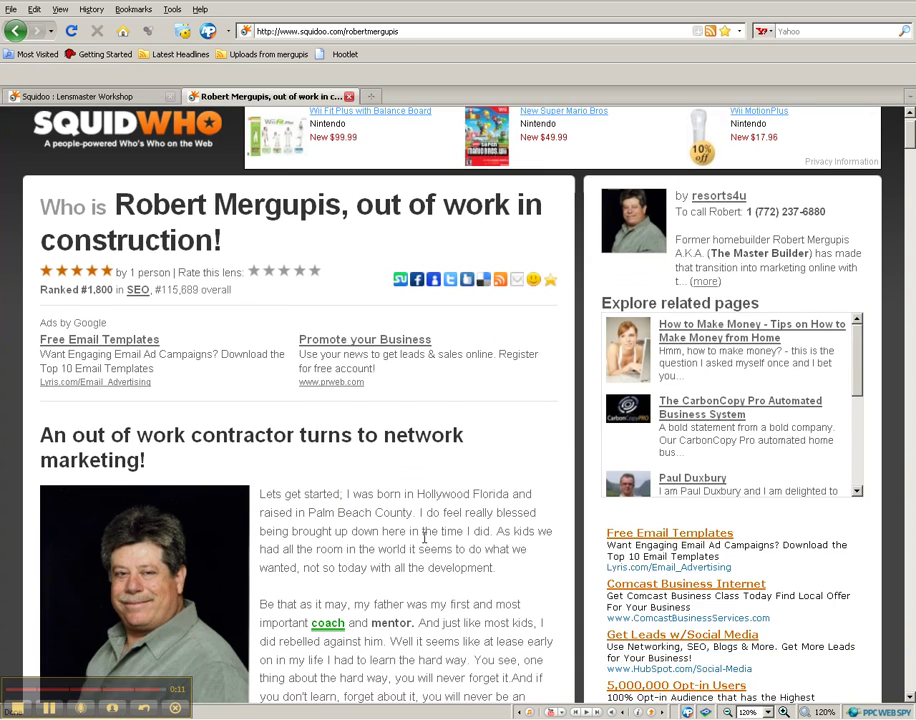
scroll(451, 559, "down", 3)
scroll(451, 569, "down", 2)
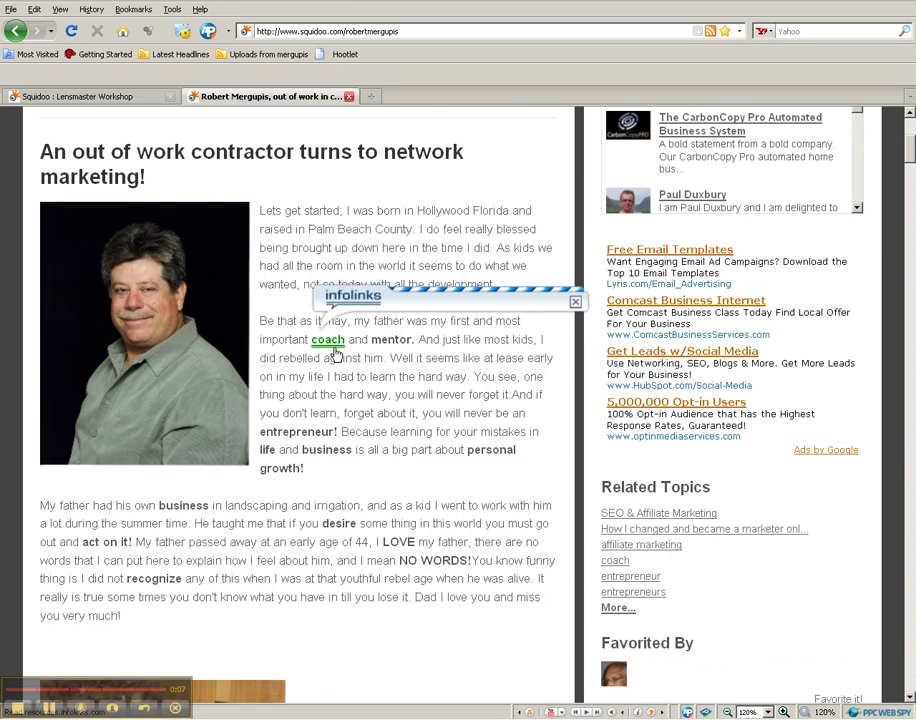
scroll(449, 568, "down", 6)
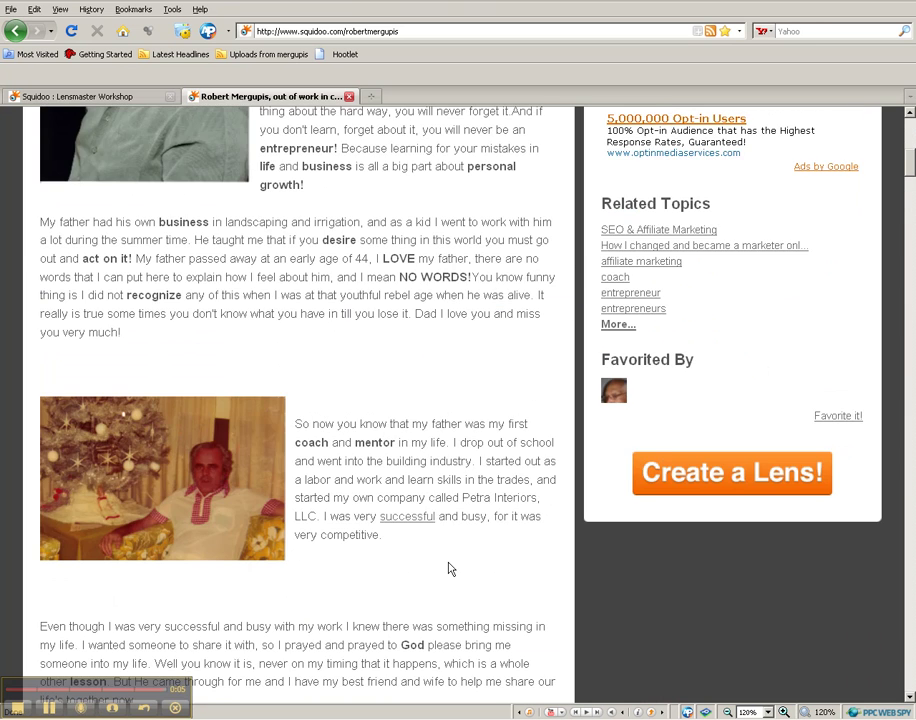
scroll(449, 569, "down", 14)
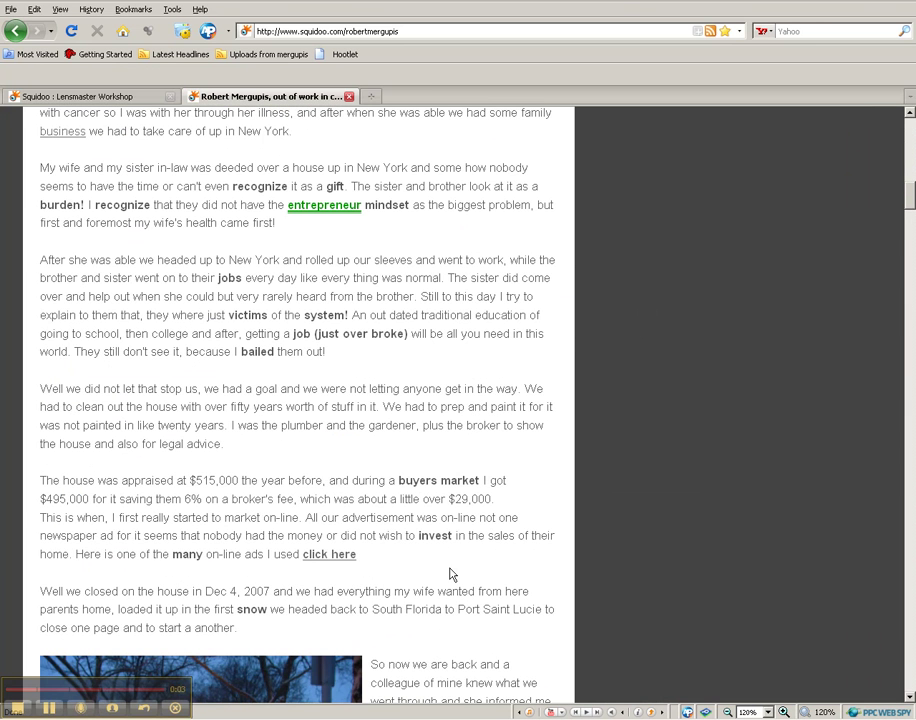
scroll(450, 574, "down", 2)
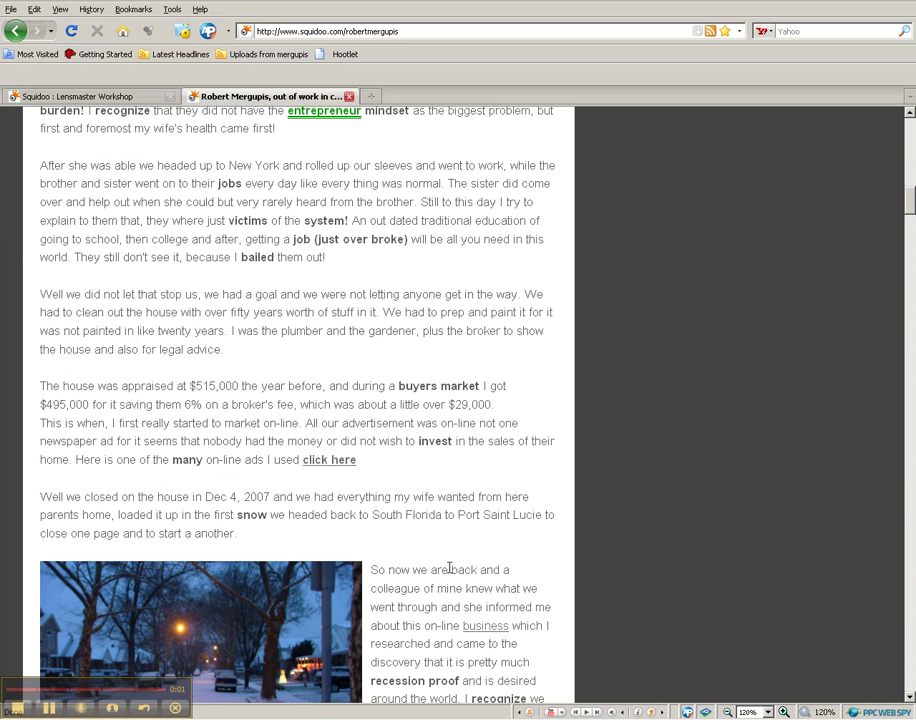